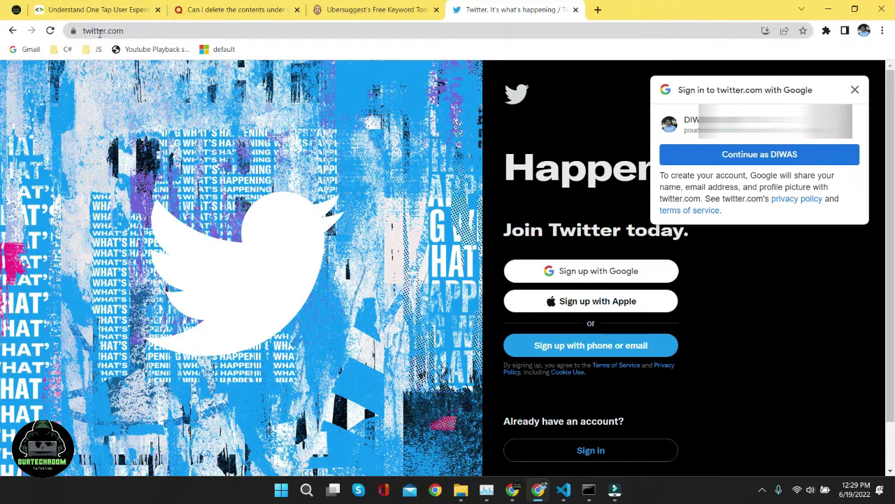
Step: Check the Google prompts on Ubersuggest, Quora and Twitter, then close the account permissions tab
key(ctrl+shift+Tab)
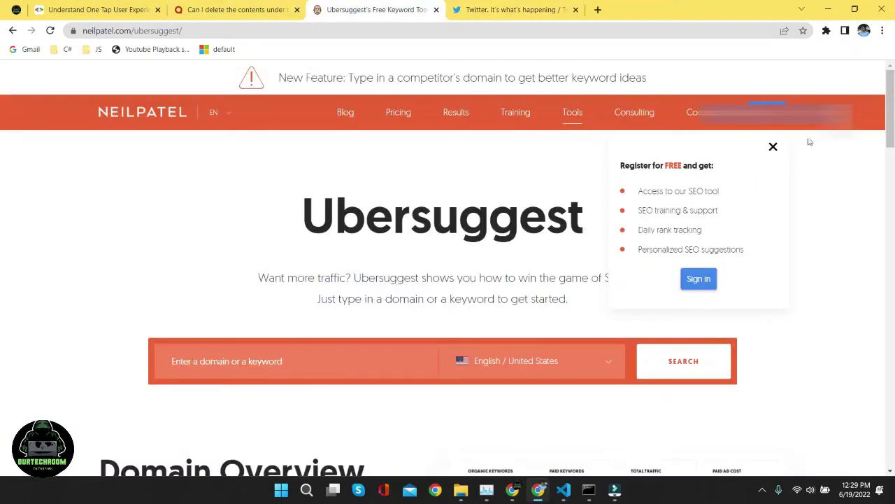
click(237, 9)
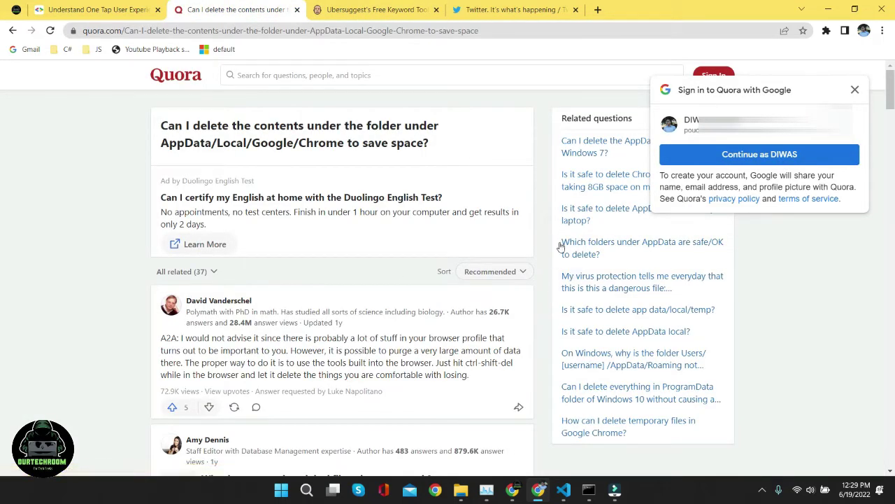
key(ctrl+5)
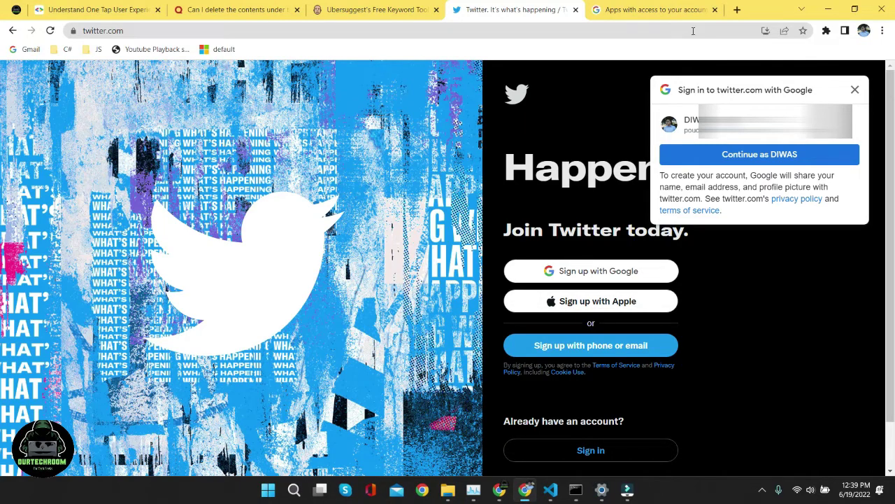
click(714, 9)
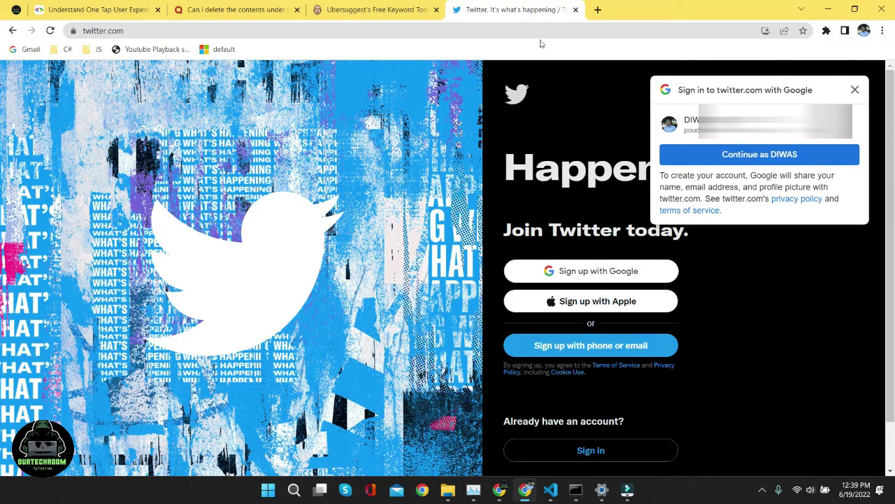
Step: Load myaccount.google.com/permissions in a new browser tab
click(597, 9)
click(411, 33)
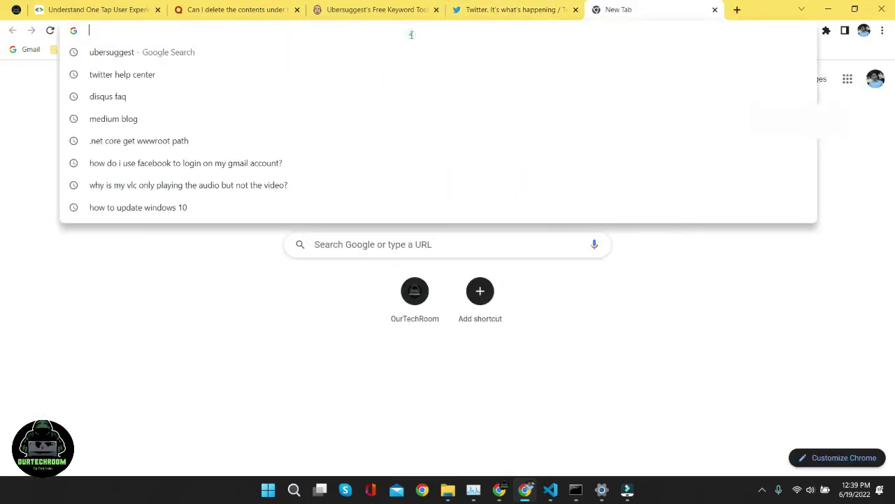
text(myaccount.google.com/permissions)
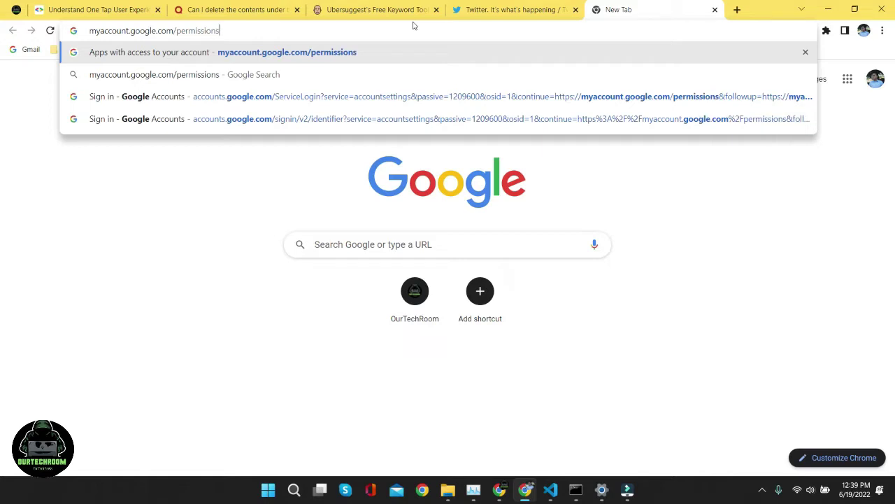
click(197, 210)
click(246, 33)
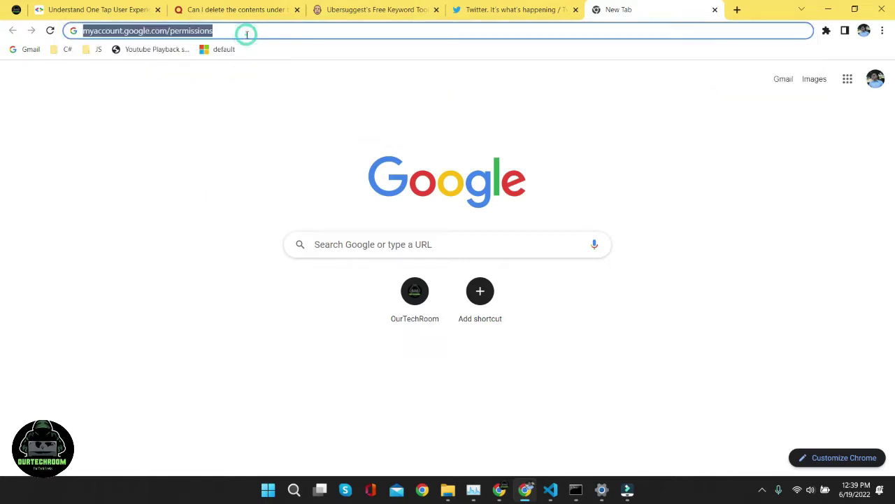
key(Return)
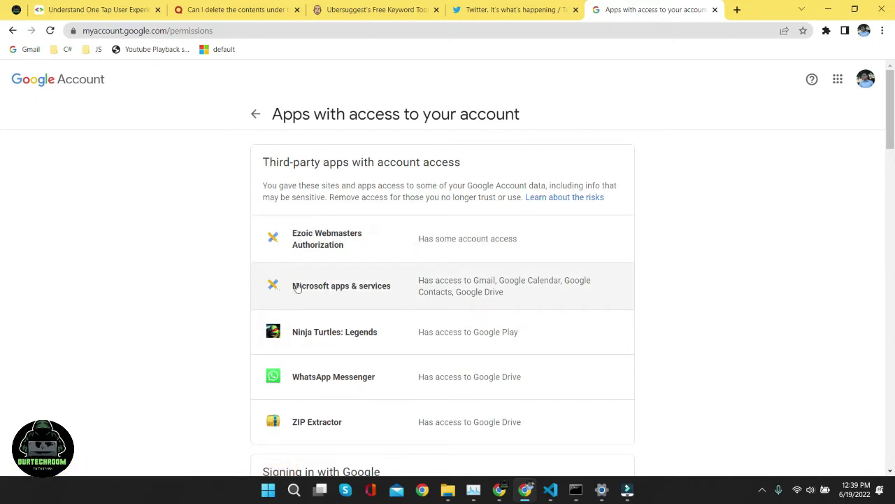
Step: Under Signing in with Google, switch the 'Google Account sign-in prompts' toggle off
scroll(368, 314, down, 1)
scroll(371, 316, down, 1)
scroll(372, 316, down, 1)
scroll(336, 325, down, 1)
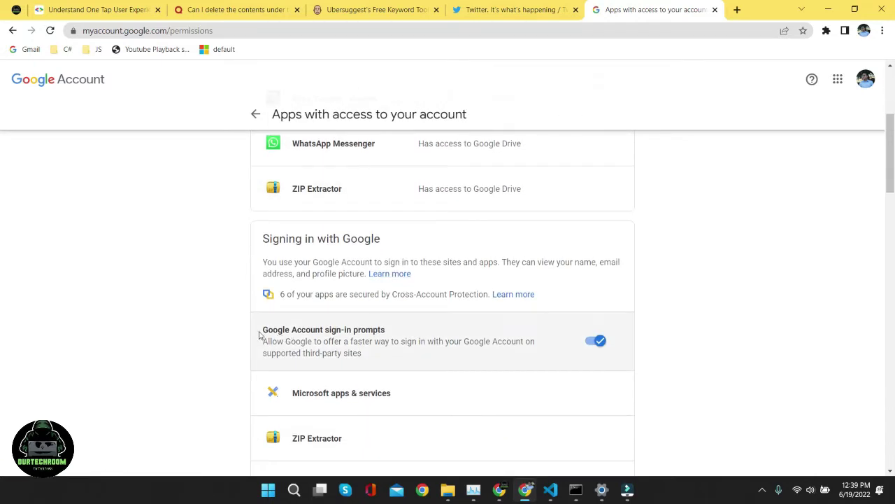
click(601, 343)
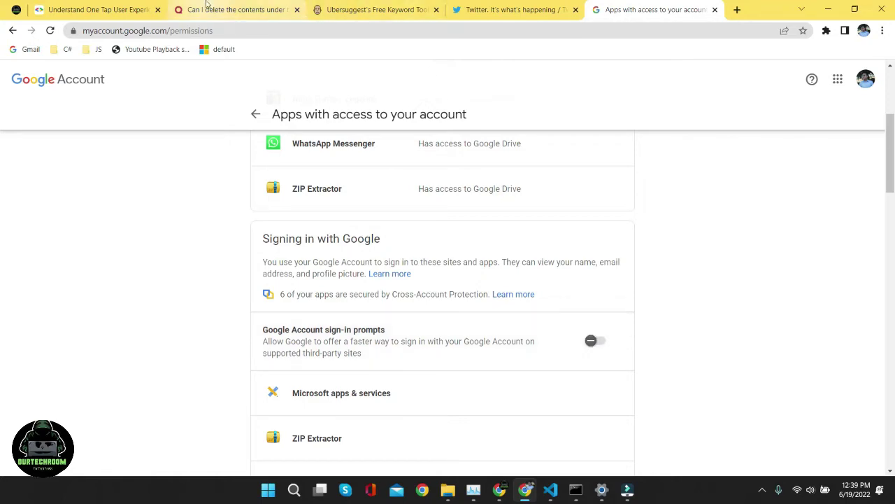
Step: Reload the Twitter sign-up page and dismiss the Ubersuggest intro questionnaire
click(503, 7)
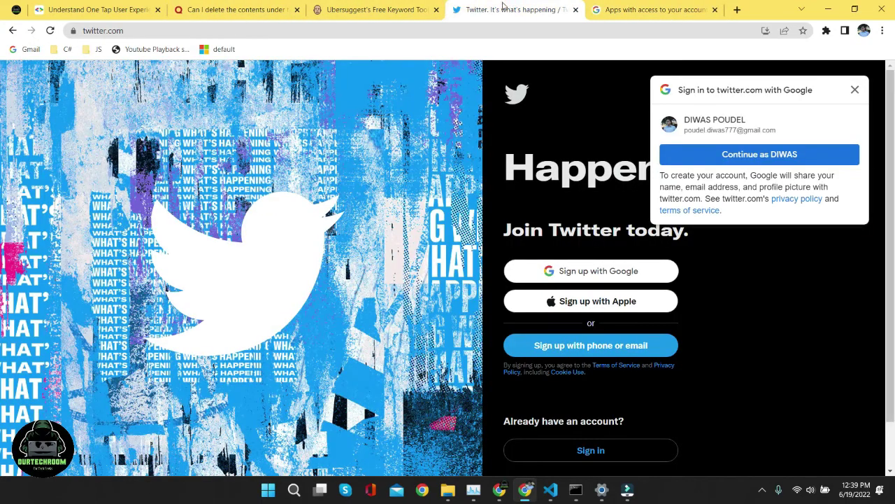
click(49, 30)
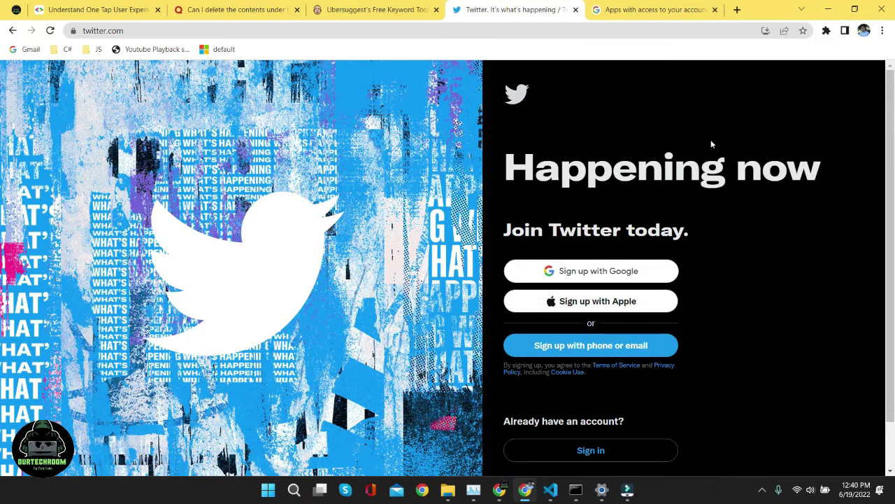
click(364, 7)
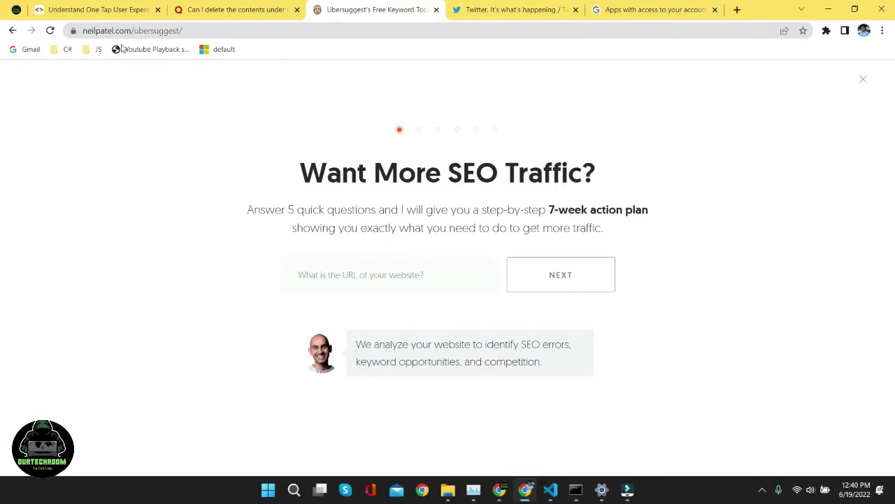
click(863, 80)
Step: Reload the Quora and Ubersuggest pages to confirm the Google prompt is gone
click(180, 7)
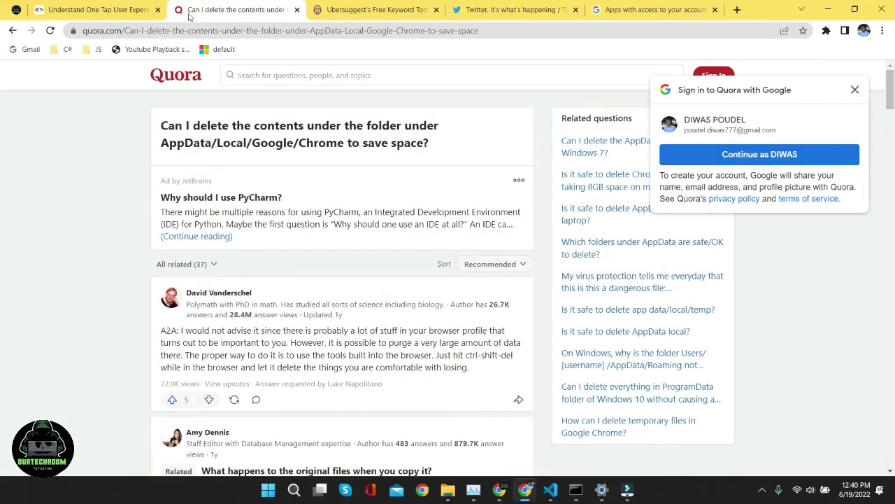
click(49, 30)
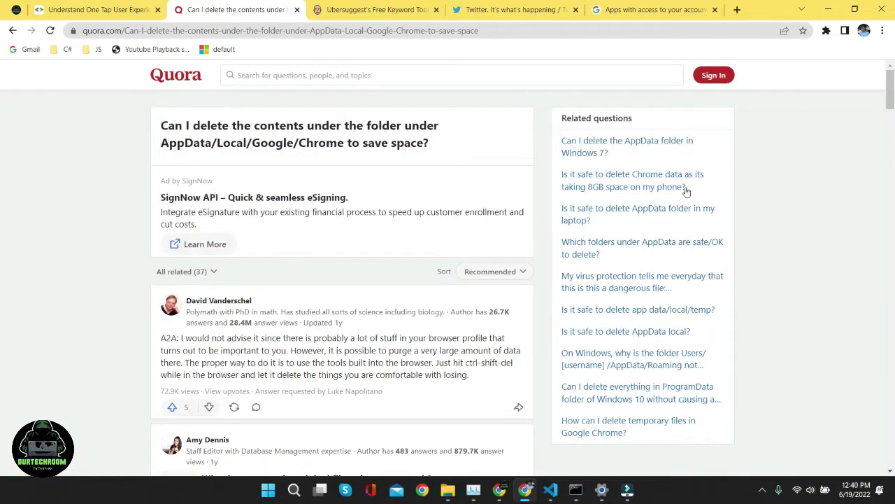
click(428, 11)
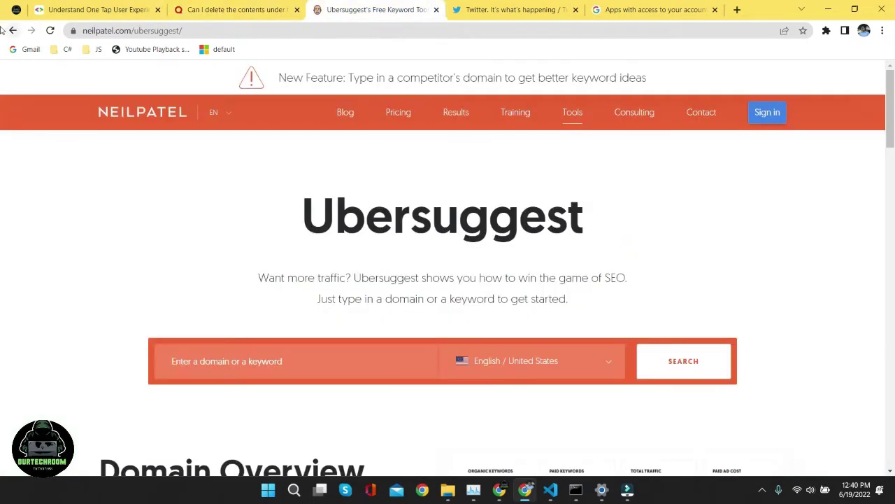
click(52, 31)
Step: Turn Google Account sign-in prompts back on and reload Twitter to see the prompt return
click(662, 9)
scroll(479, 336, down, 2)
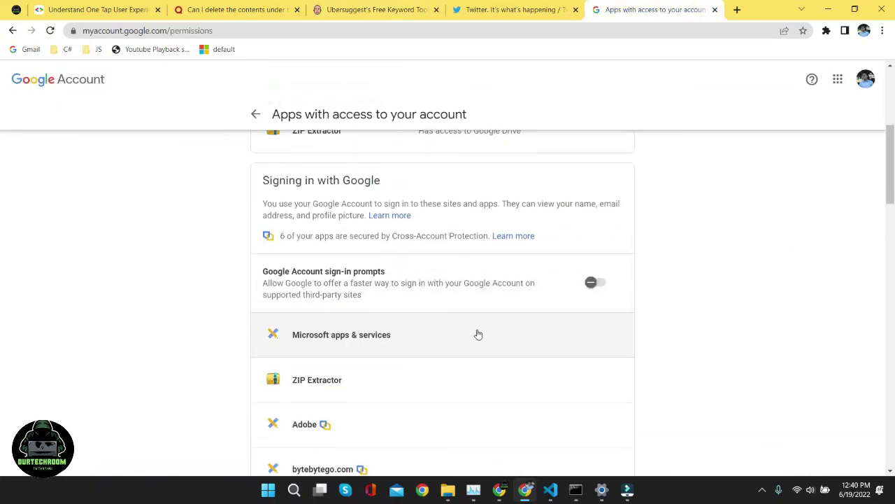
click(596, 282)
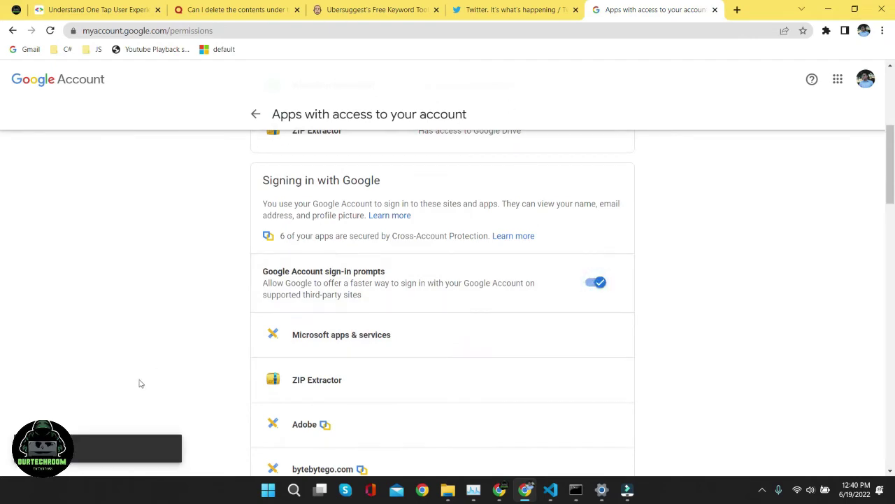
click(510, 9)
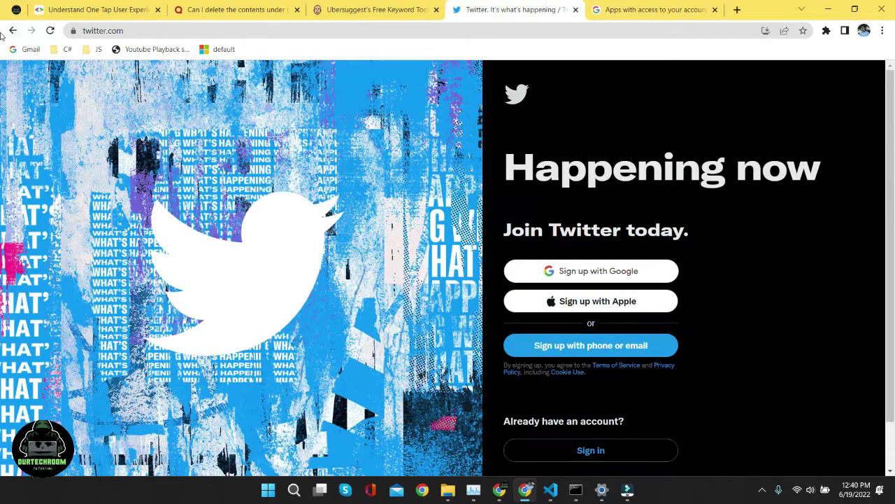
click(51, 30)
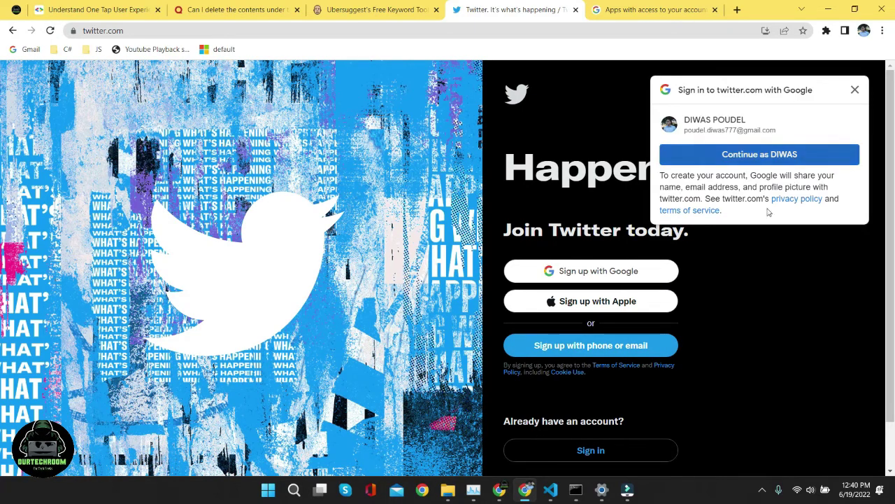
Step: Switch 'Google Account sign-in prompts' off again on the permissions page
click(651, 9)
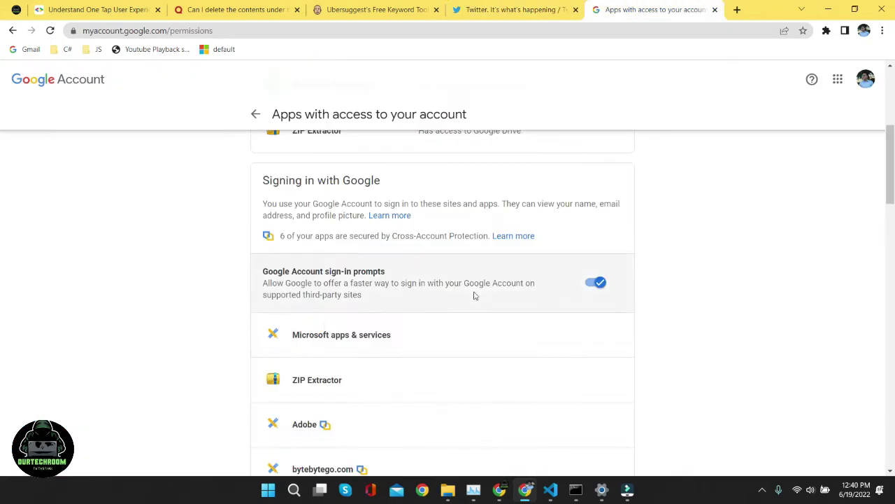
click(598, 283)
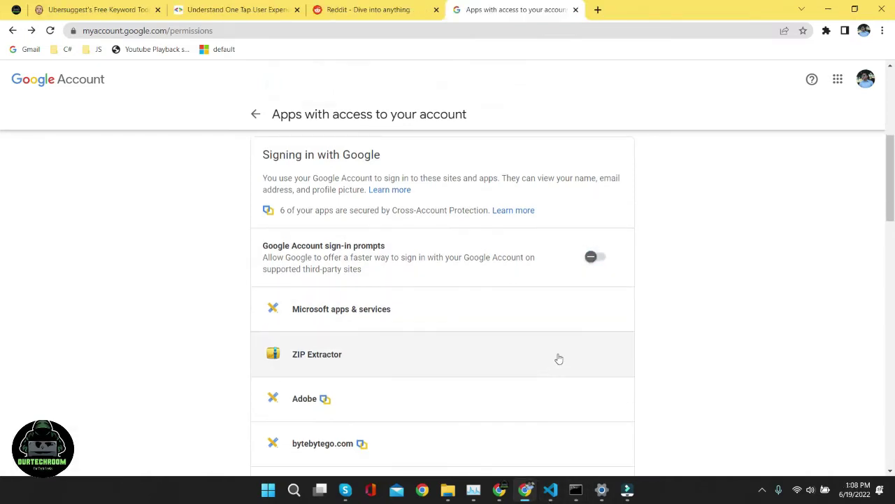
scroll(557, 360, down, 1)
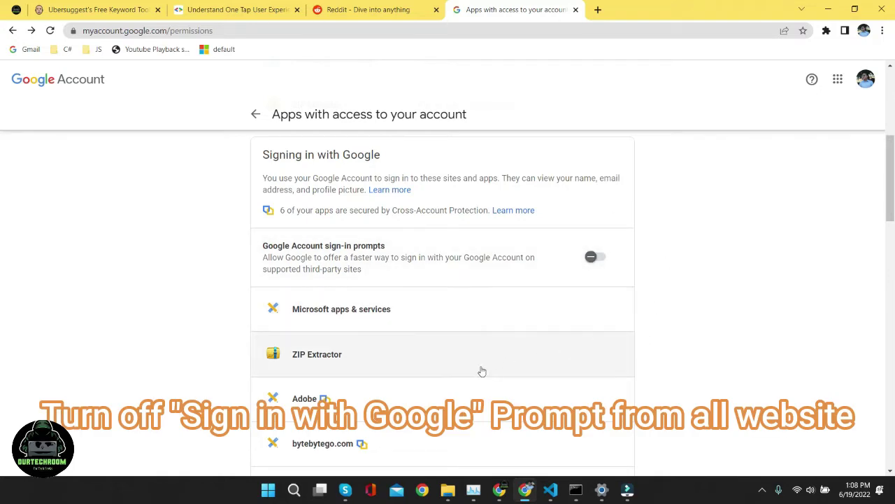
Step: Find Grammarly in the Apps with access list and expand its access details
scroll(447, 336, down, 1)
scroll(417, 297, down, 2)
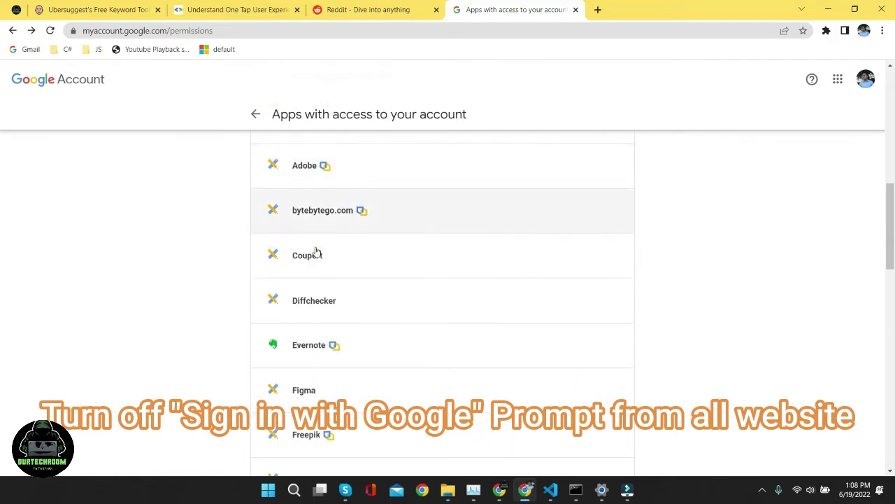
scroll(321, 350, down, 2)
scroll(342, 266, up, 2)
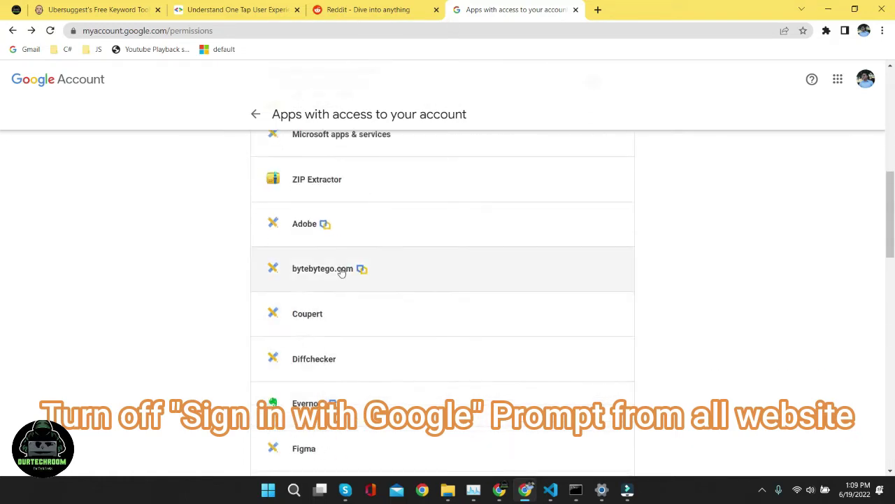
scroll(344, 273, up, 1)
scroll(361, 279, up, 1)
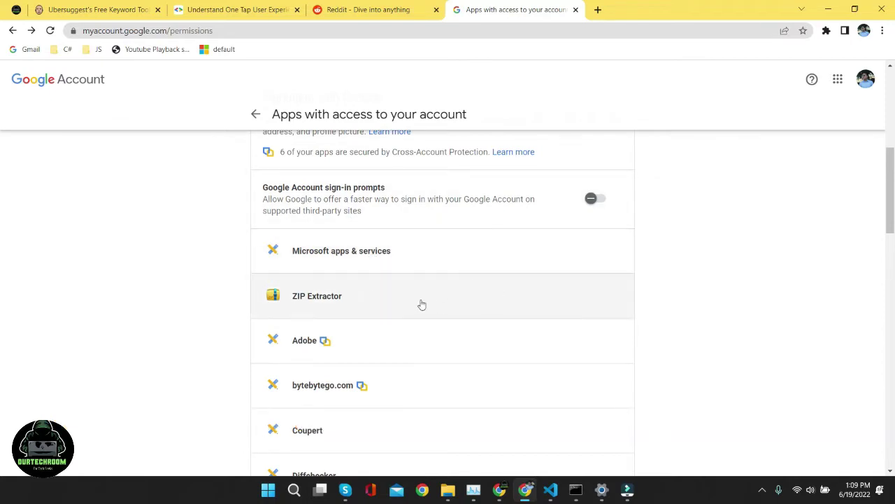
scroll(410, 322, down, 4)
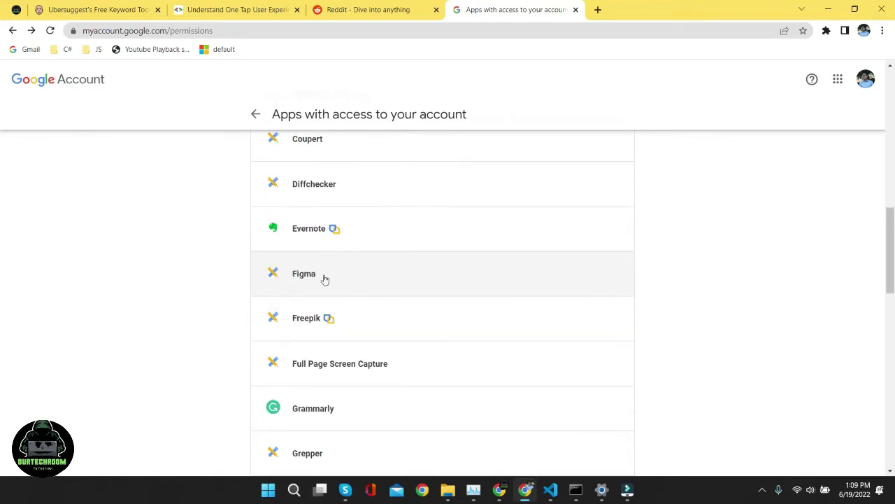
scroll(351, 277, down, 1)
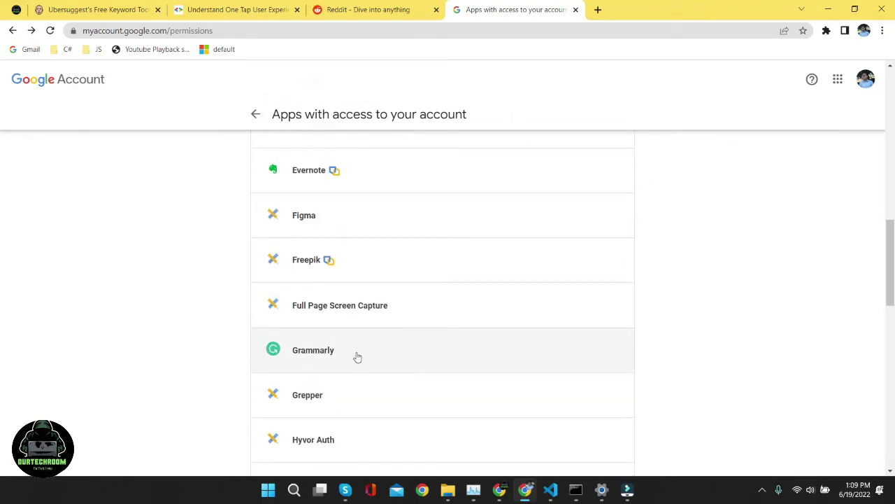
click(358, 352)
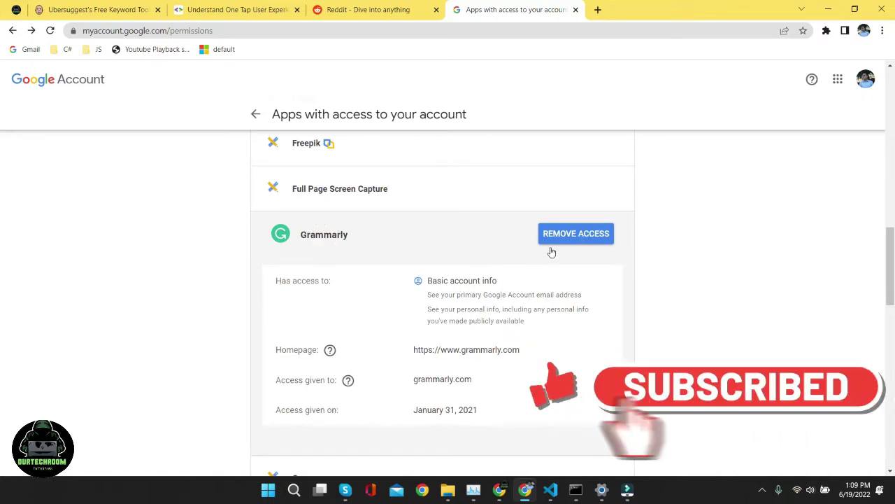
Step: Remove Grammarly's access and confirm with OK in the Remove access? dialog
click(579, 234)
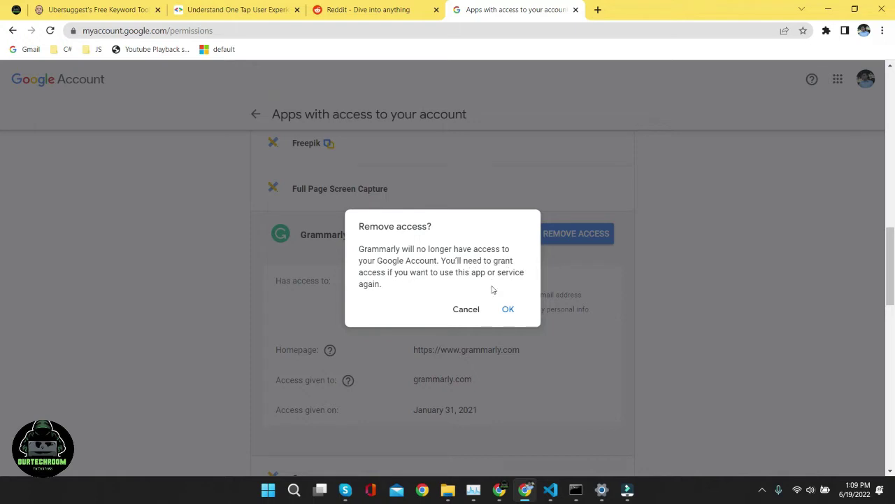
click(518, 313)
scroll(500, 293, up, 3)
scroll(490, 315, up, 3)
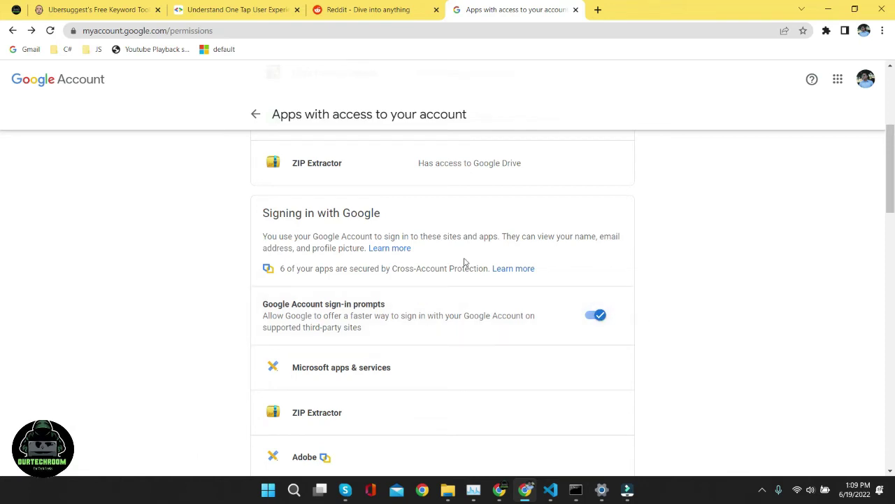
click(600, 316)
scroll(389, 335, down, 1)
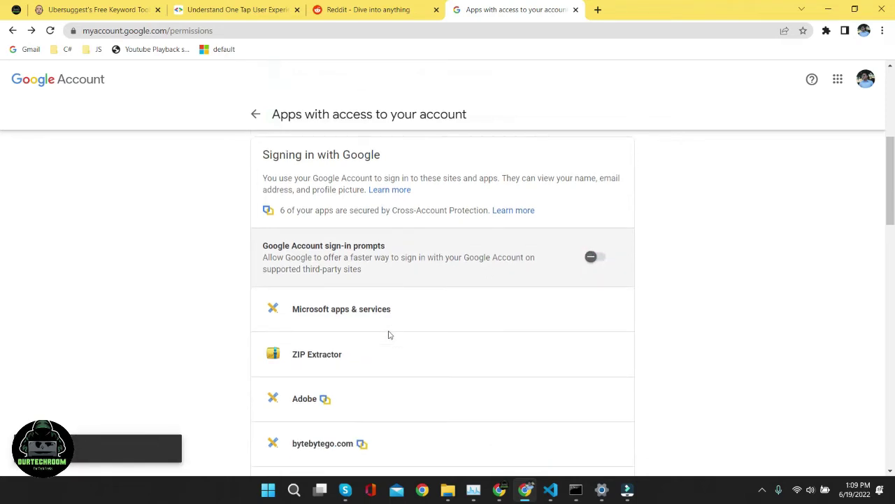
scroll(390, 335, down, 3)
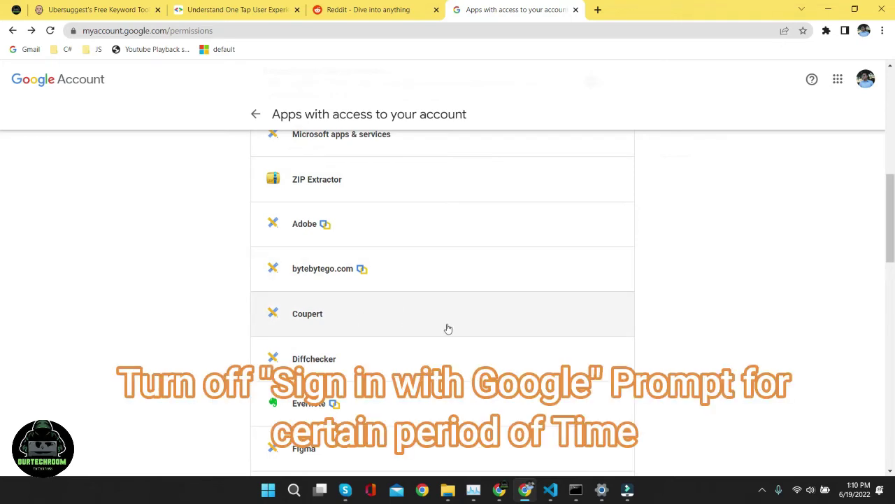
scroll(448, 328, up, 3)
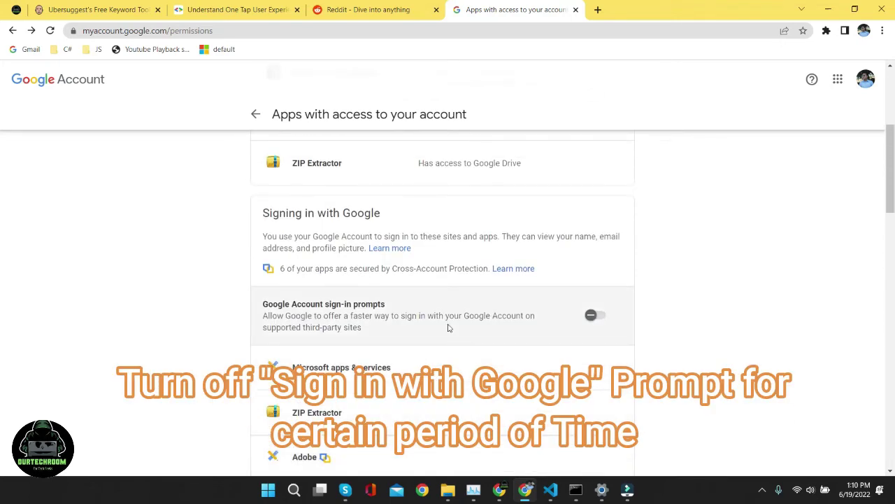
Step: Re-enable sign-in prompts and reload Reddit to see its 'Sign in to Reddit with Google' offer
click(593, 317)
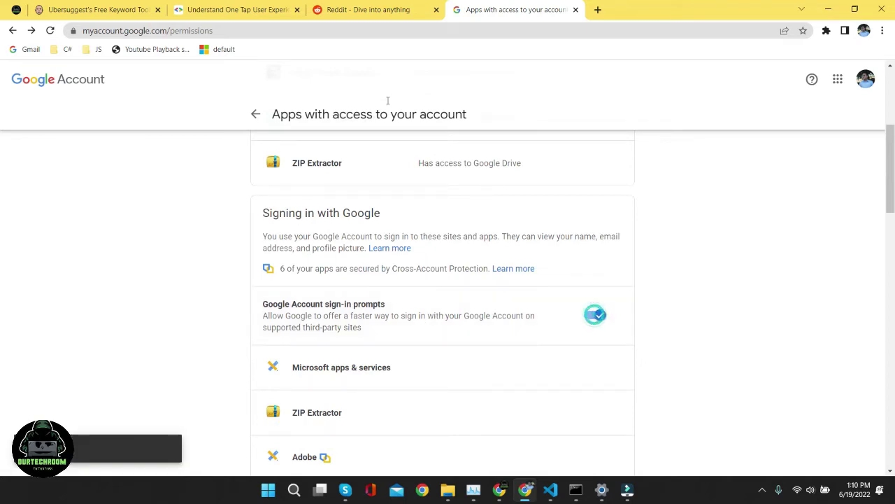
click(358, 12)
click(50, 30)
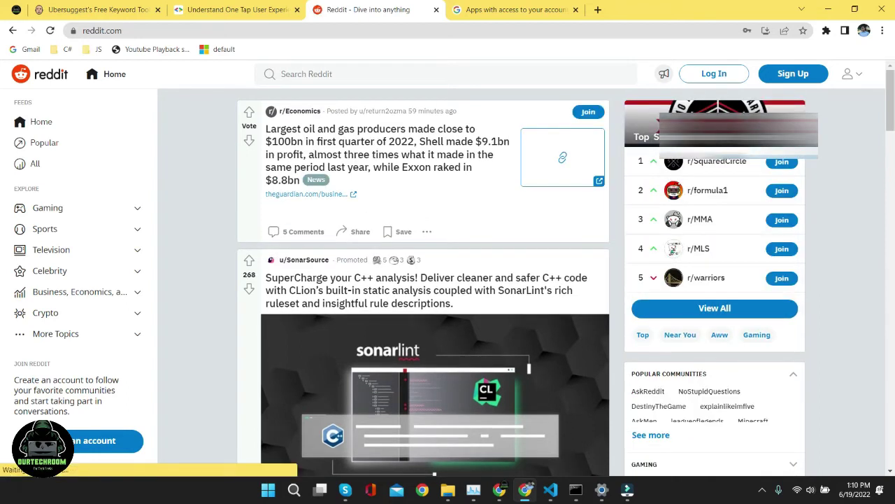
scroll(604, 266, down, 2)
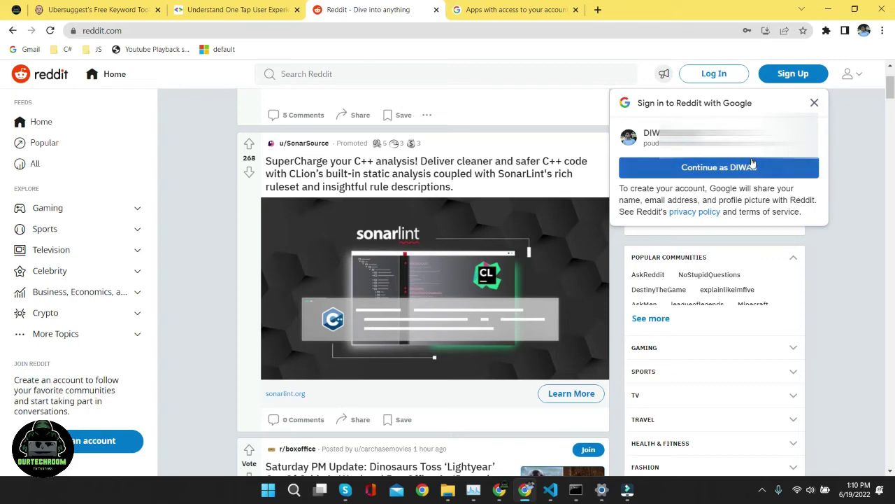
Step: In the One Tap docs, highlight the first two cooldown rows: two hours and one day
click(511, 9)
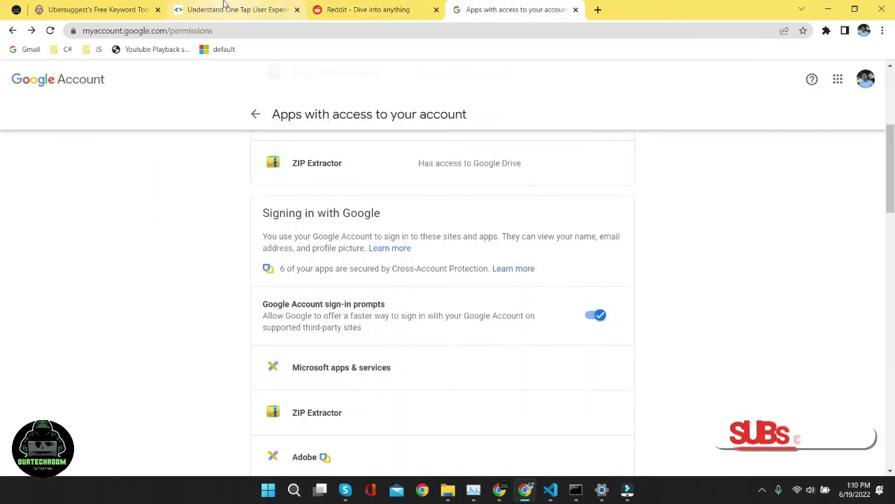
click(224, 10)
scroll(201, 222, down, 1)
scroll(202, 222, up, 1)
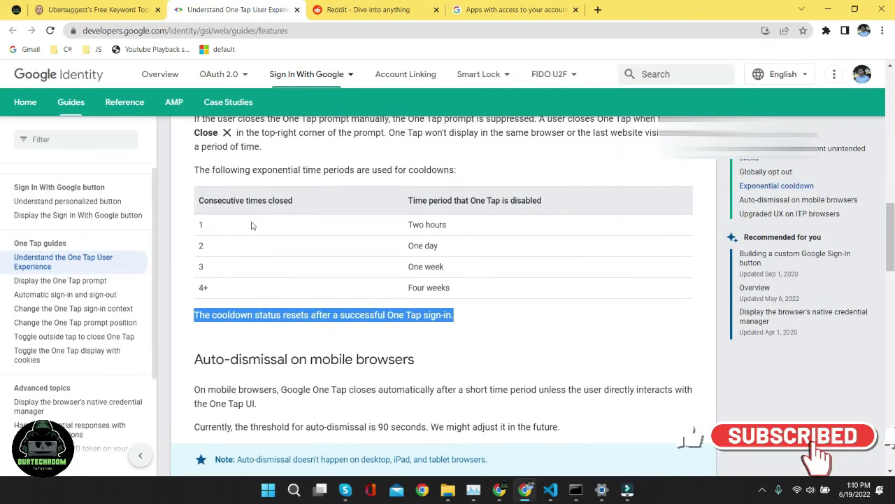
click(202, 221)
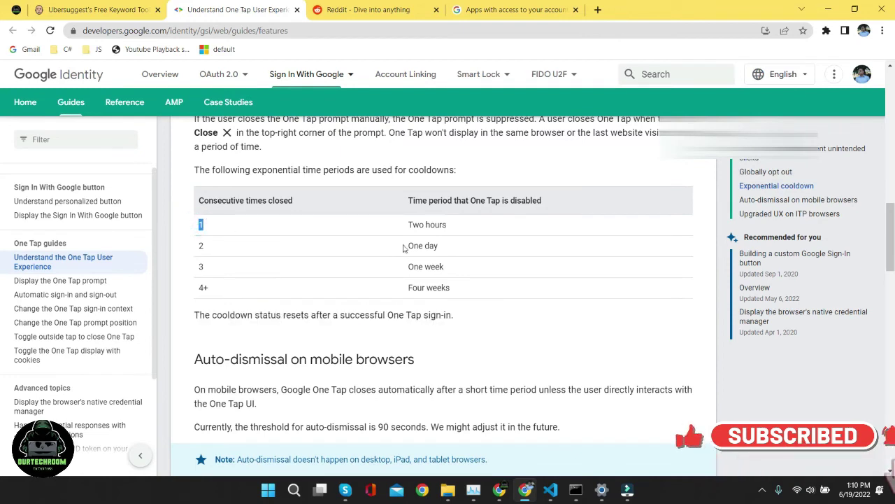
drag(201, 222, 438, 225)
triple_click(417, 225)
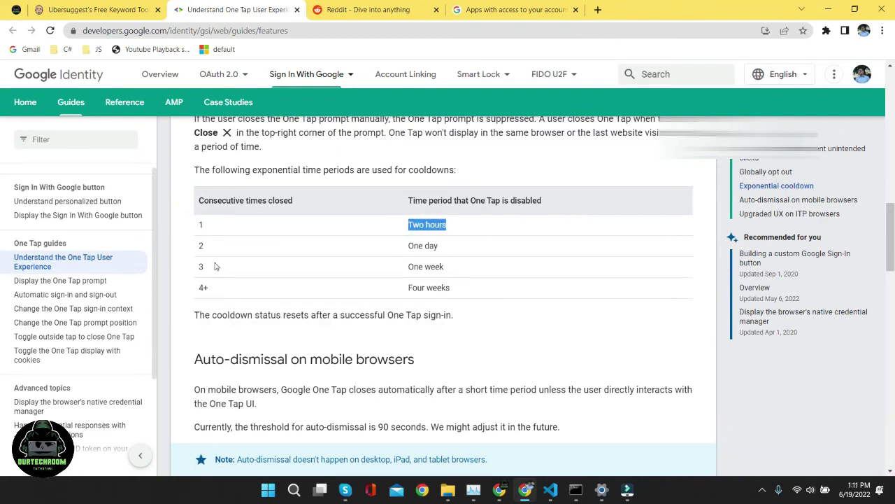
double_click(201, 245)
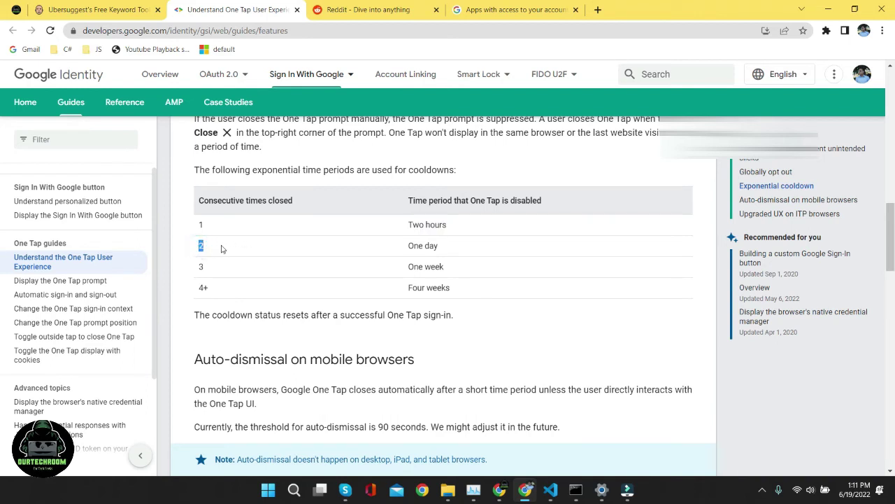
triple_click(412, 246)
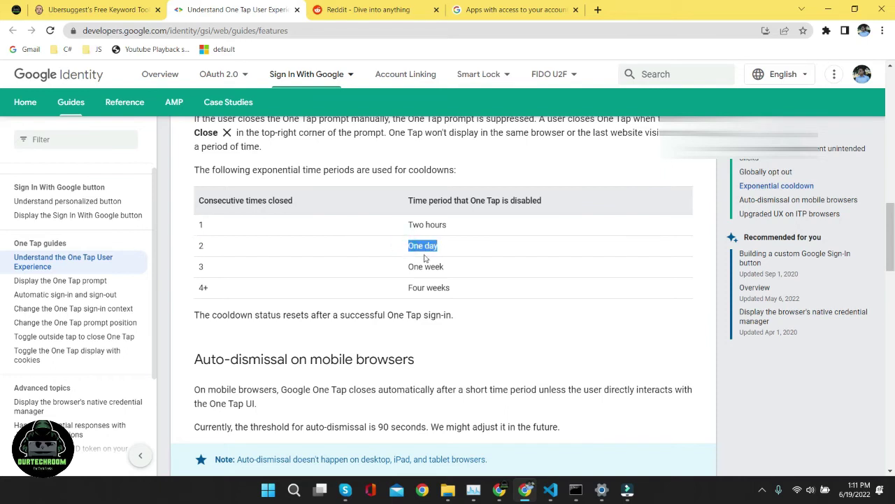
Step: Highlight the third row through four weeks, the cooldown-reset sentence, and two hours again
double_click(200, 268)
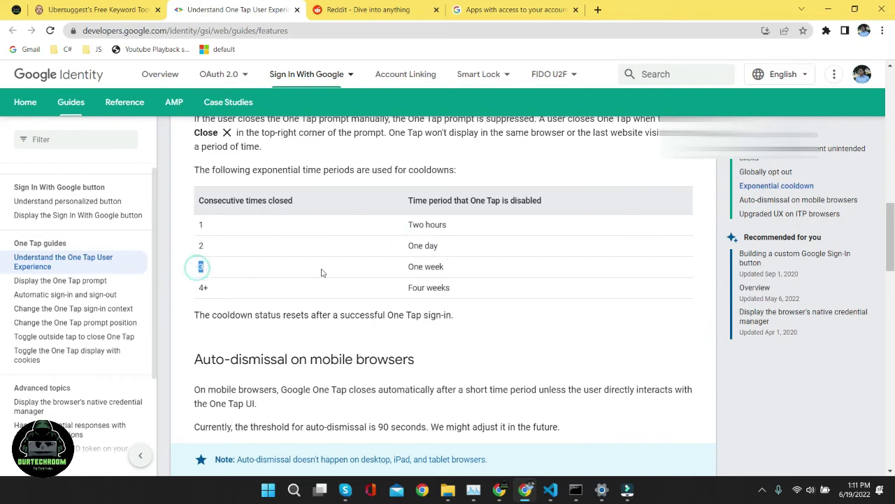
drag(201, 268, 403, 266)
triple_click(410, 292)
click(280, 310)
triple_click(219, 319)
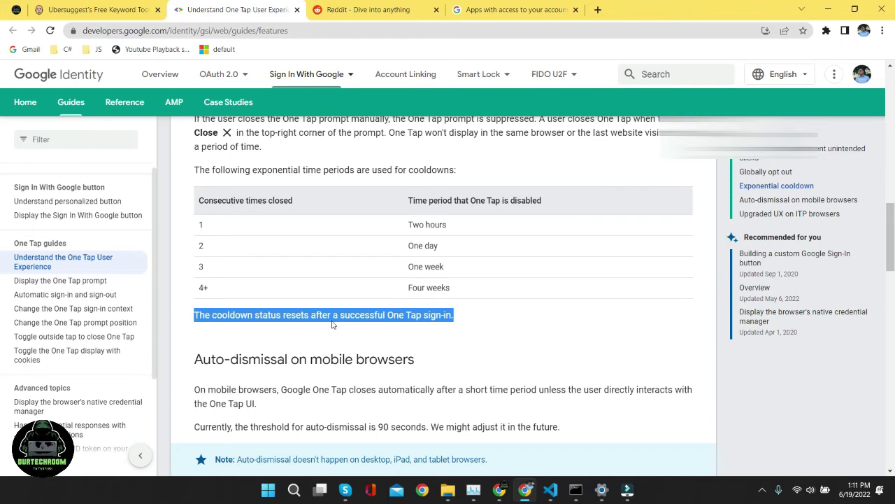
click(460, 318)
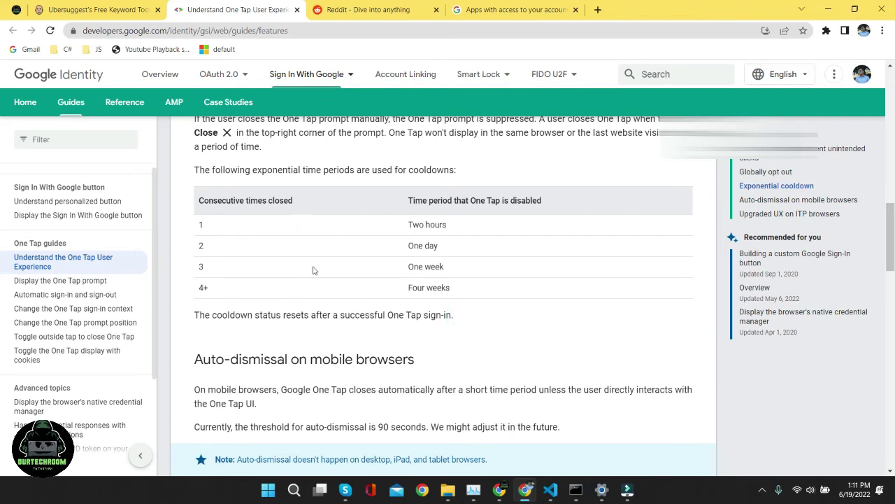
scroll(328, 287, up, 1)
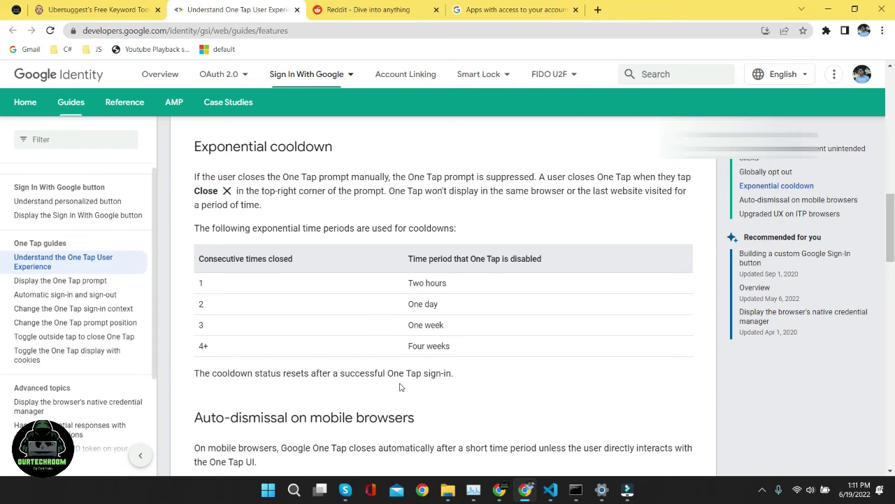
triple_click(412, 283)
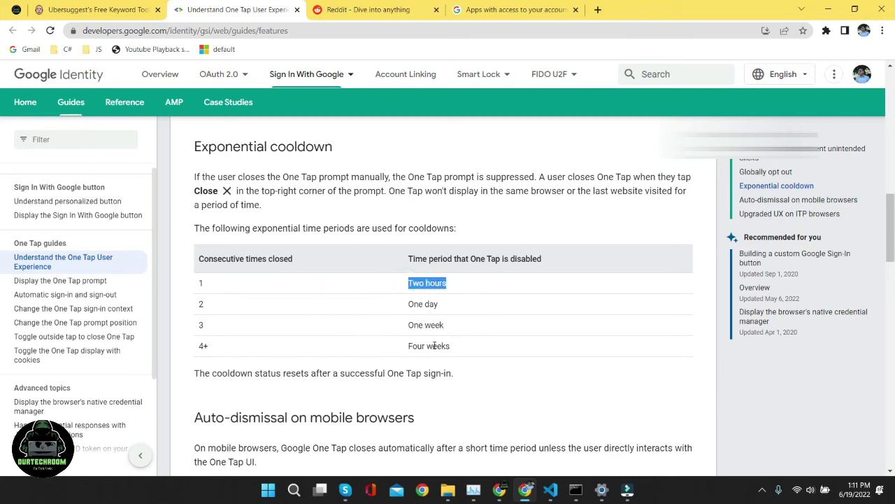